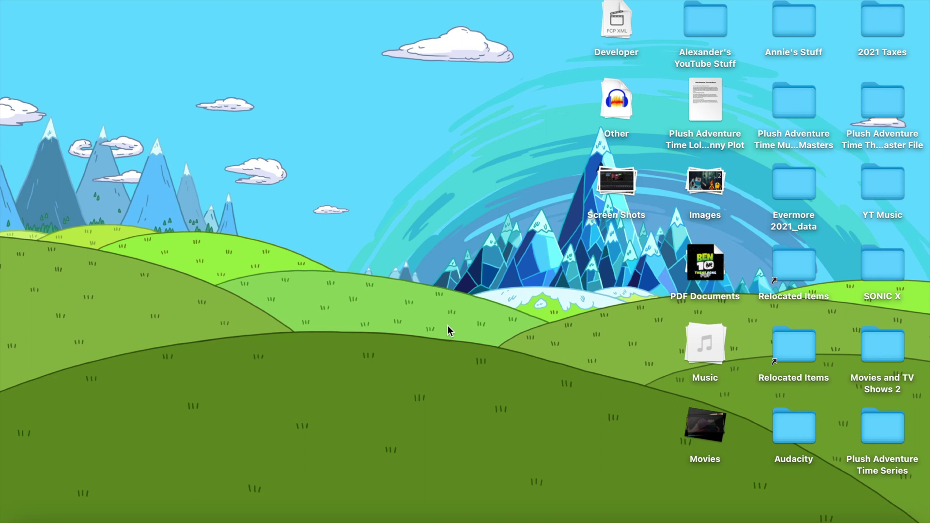
# - Bring back the Save Your Tears GarageBand project and open Export Song to Disk
pyautogui.click(394, 516)
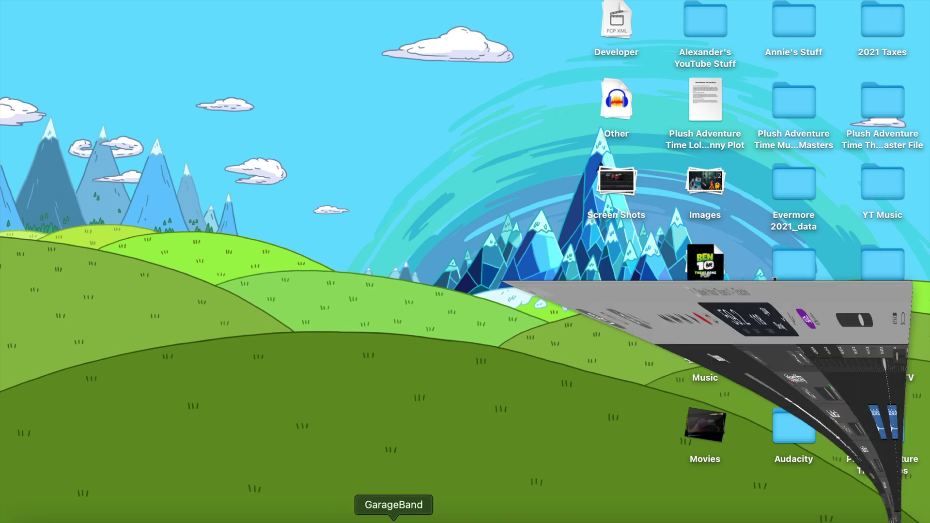
pyautogui.hscroll(15, 778, 225)
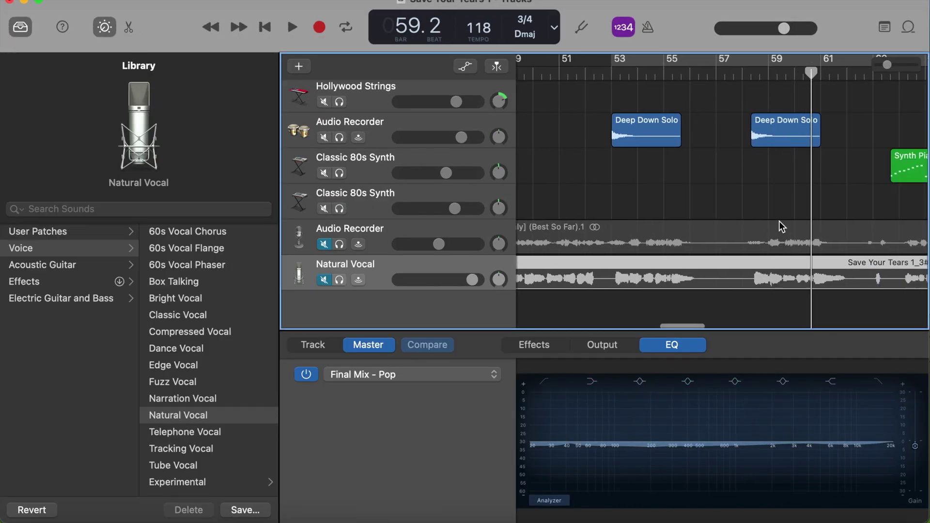
pyautogui.hscroll(-20, 780, 226)
pyautogui.hscroll(12, 781, 227)
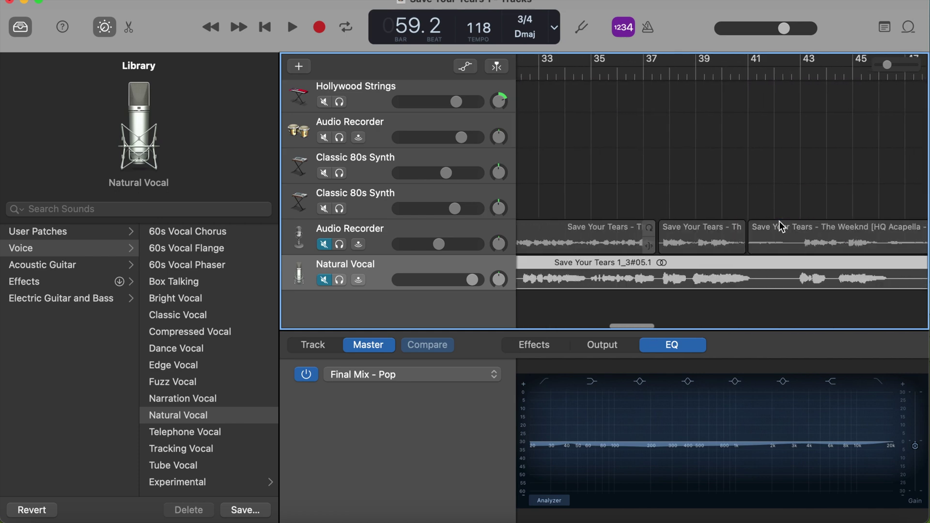
pyautogui.hscroll(8, 781, 226)
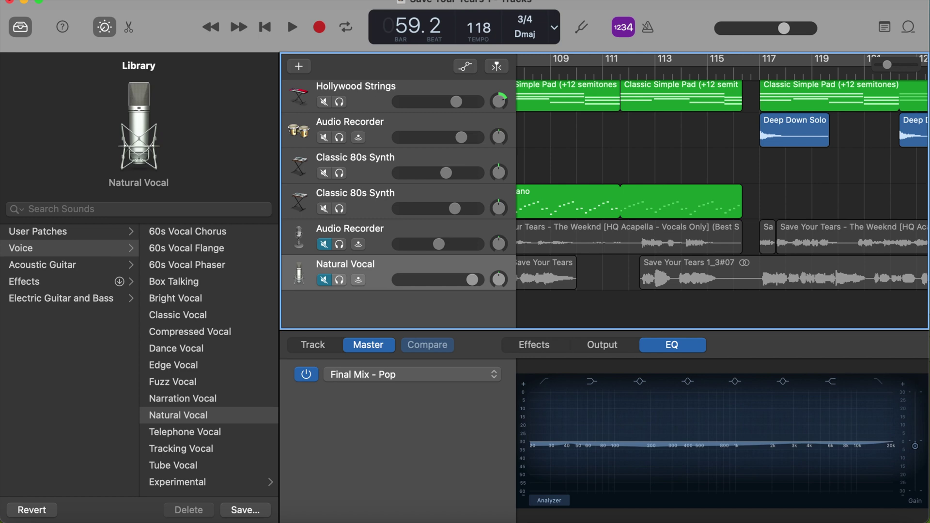
pyautogui.click(390, 99)
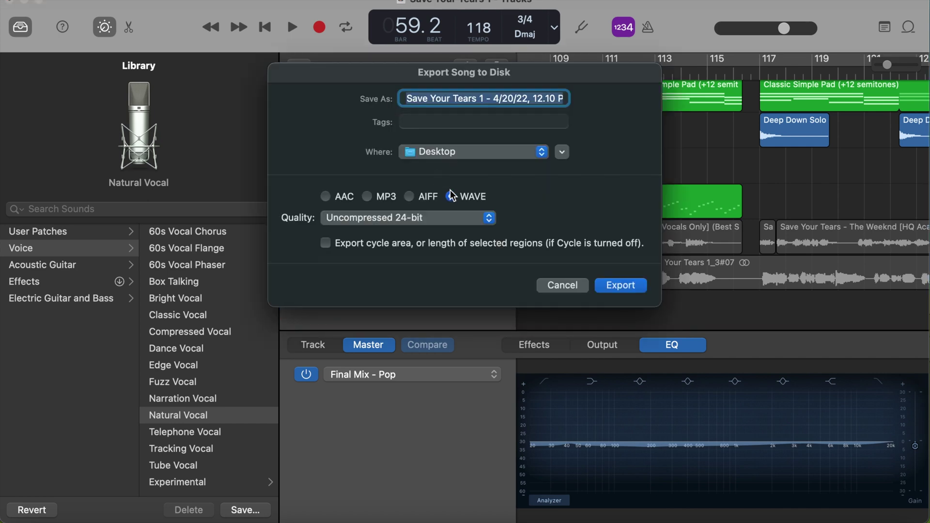
# - Set export quality to Uncompressed 16-bit (CD Quality), then cancel without exporting
pyautogui.click(457, 219)
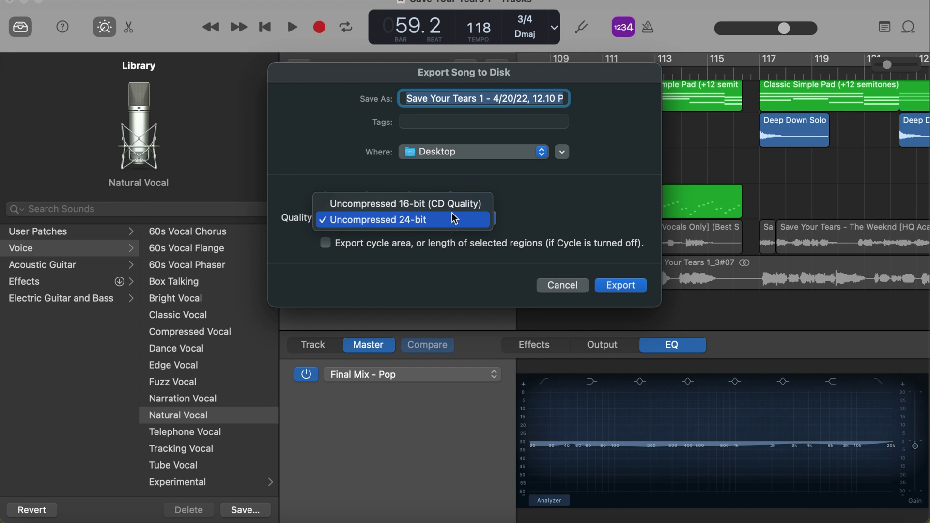
pyautogui.click(458, 212)
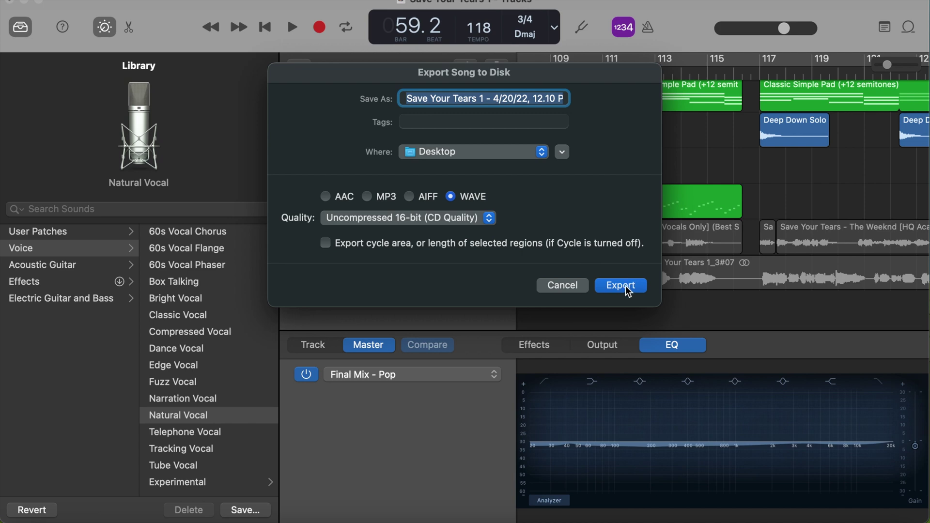
pyautogui.click(554, 286)
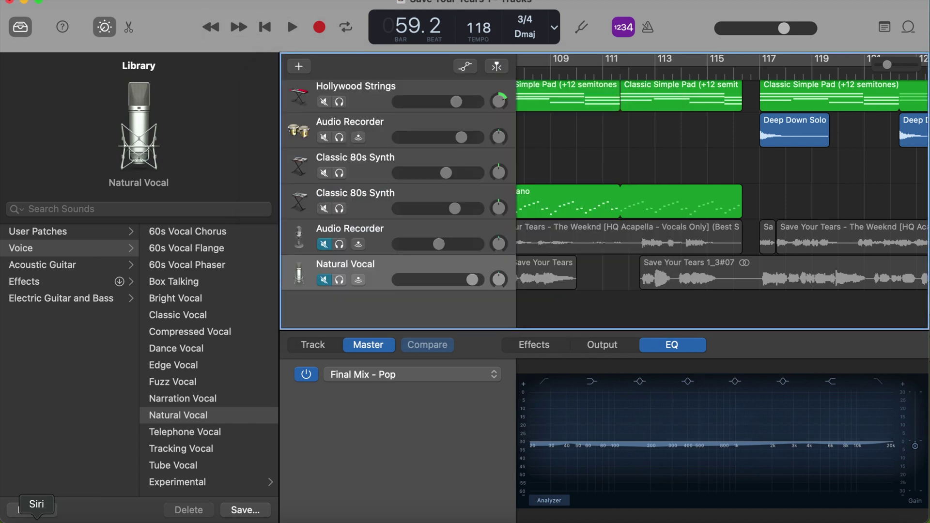
# - Search Finder for 'save your tears' and preview Save Your Tears 2022 Cover.wav
pyautogui.click(22, 517)
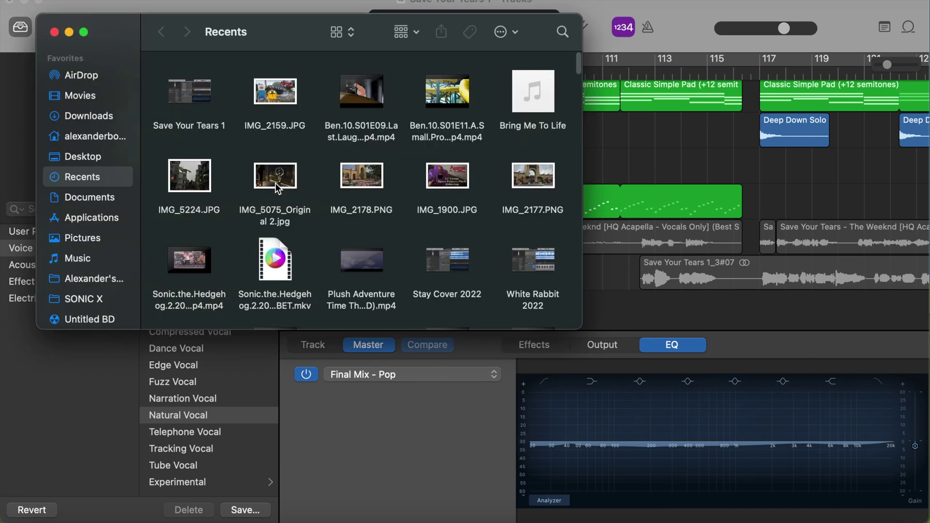
pyautogui.click(562, 32)
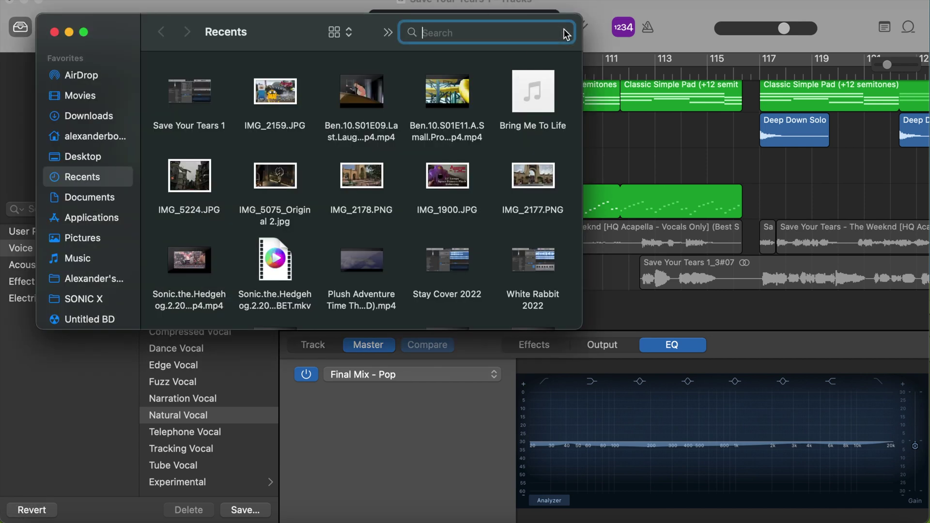
pyautogui.write('save you')
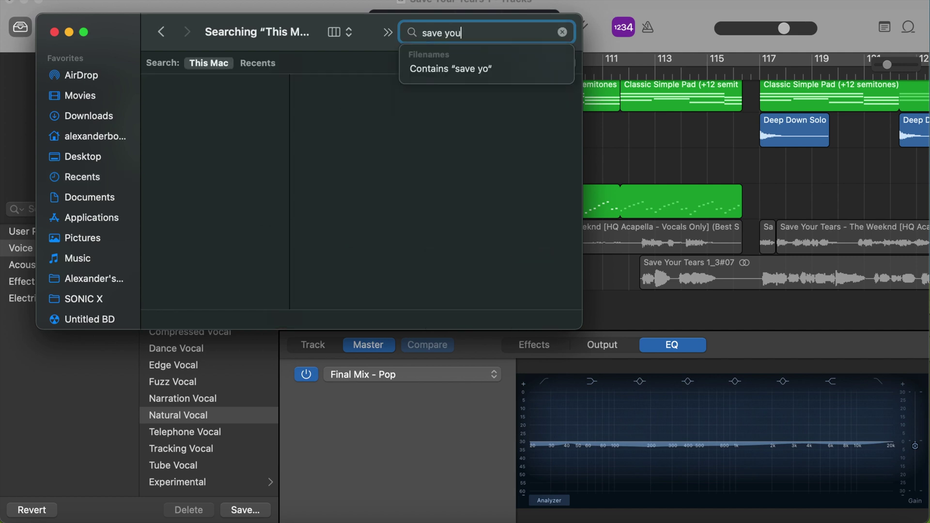
pyautogui.write('r tears')
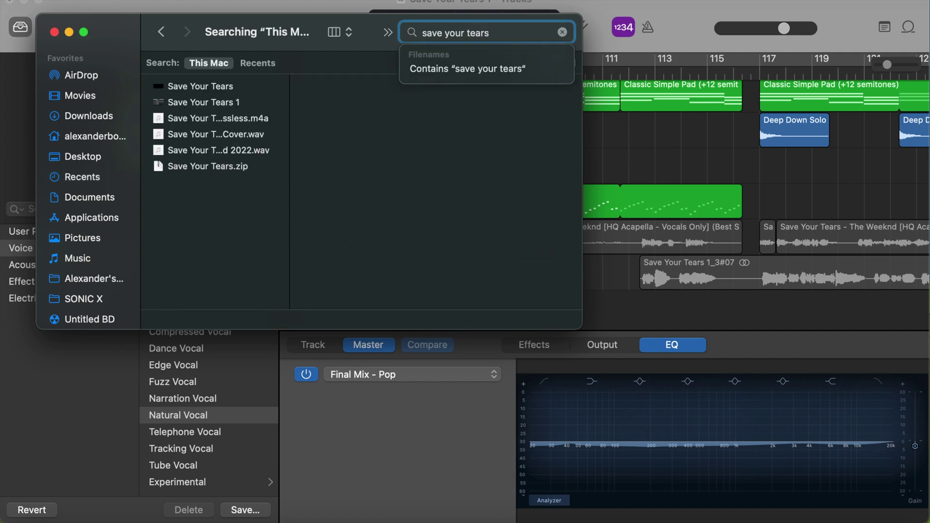
pyautogui.click(246, 118)
pyautogui.click(244, 138)
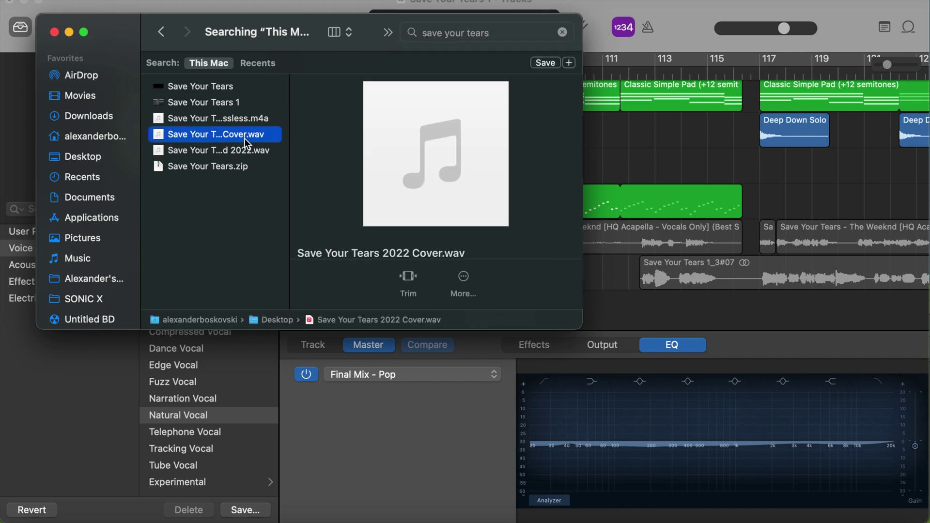
pyautogui.moveTo(393, 143)
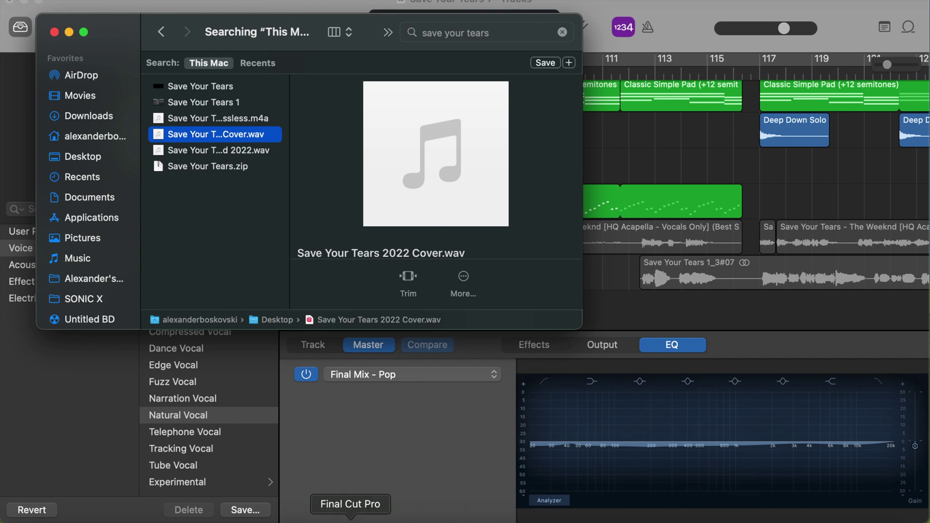
pyautogui.click(337, 519)
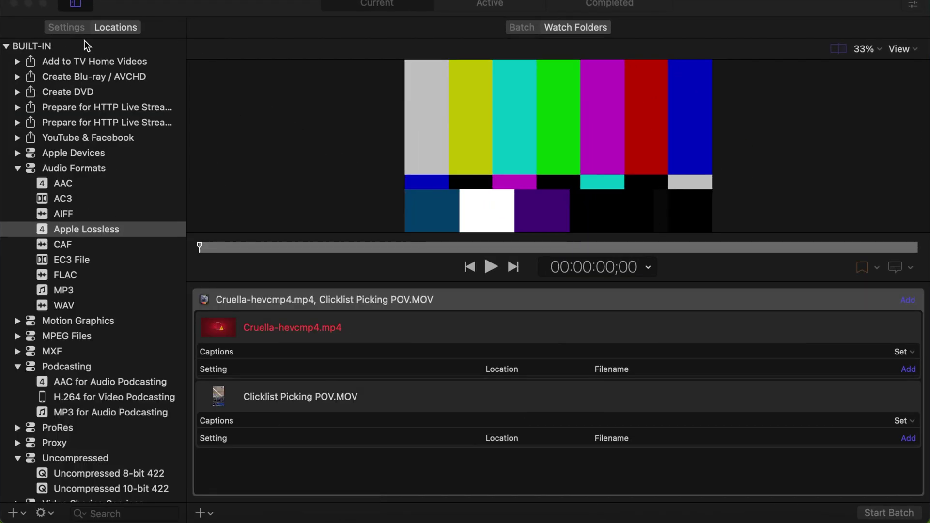
# - Choose Save as Droplet for Compressor's Apple Lossless audio setting
pyautogui.click(200, 7)
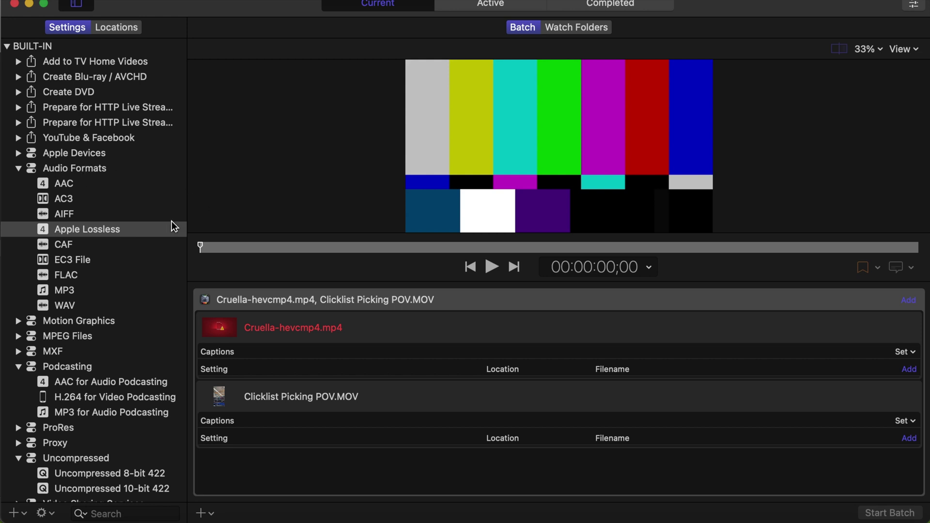
pyautogui.rightClick(109, 232)
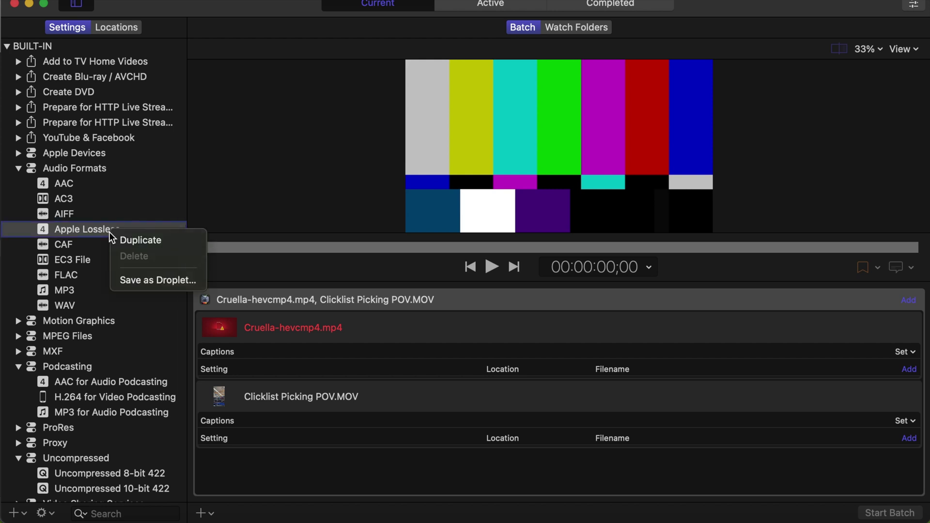
pyautogui.click(182, 281)
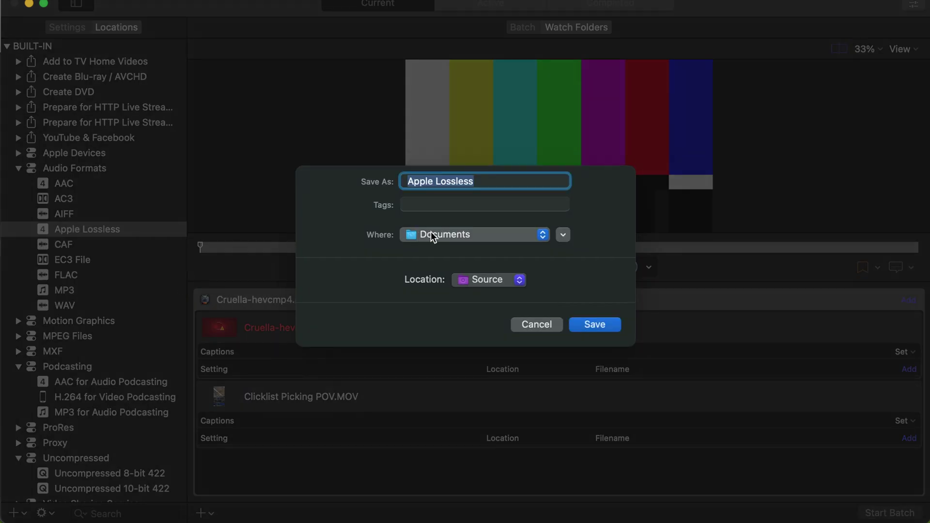
# - Review the droplet's Where destinations, leave Documents selected, and cancel the droplet save
pyautogui.click(478, 233)
pyautogui.scroll(-1, 514, 356)
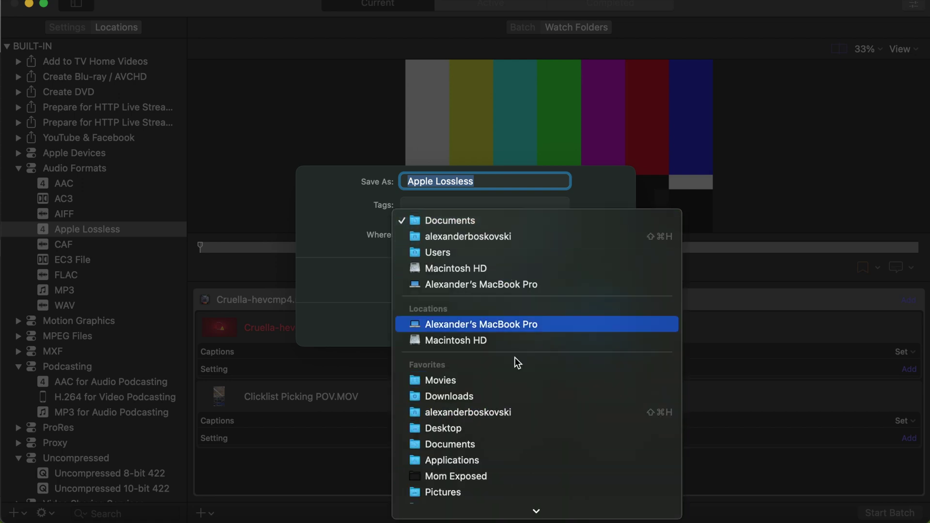
pyautogui.click(362, 266)
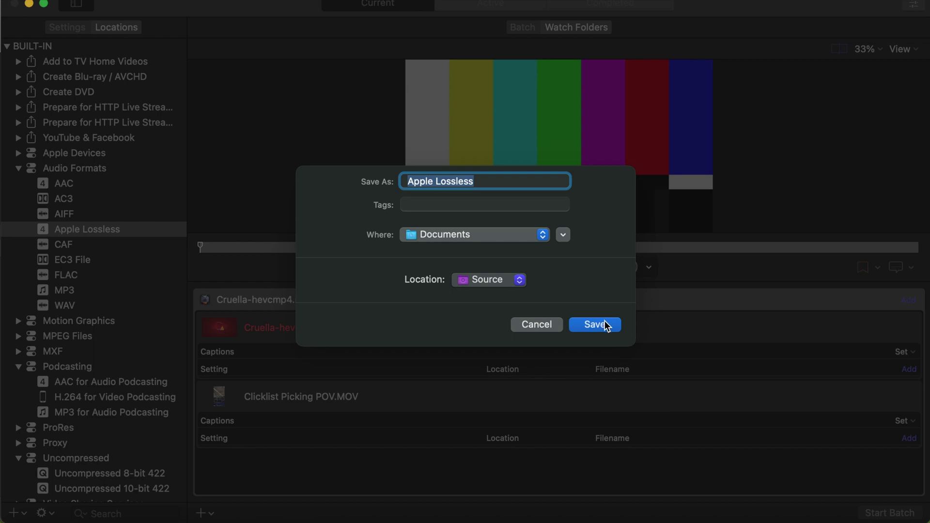
pyautogui.click(533, 327)
# - Search Finder for 'apple lossless' and select the Apple Lossless droplet in Documents
pyautogui.click(20, 519)
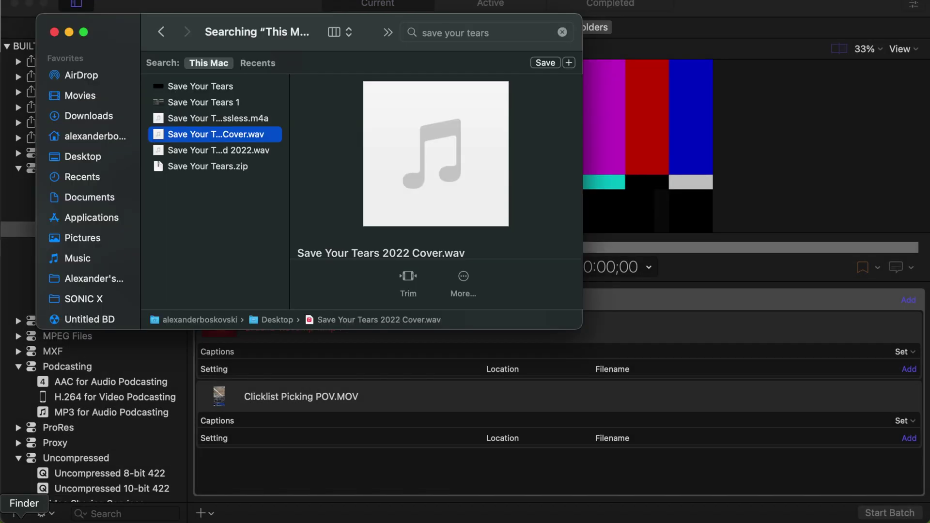
pyautogui.click(559, 35)
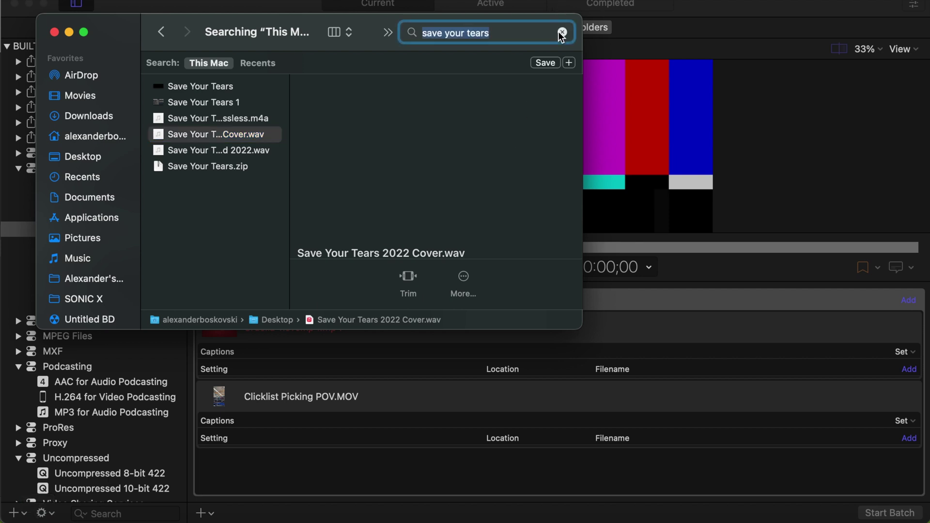
pyautogui.click(562, 33)
pyautogui.click(560, 32)
pyautogui.write('a')
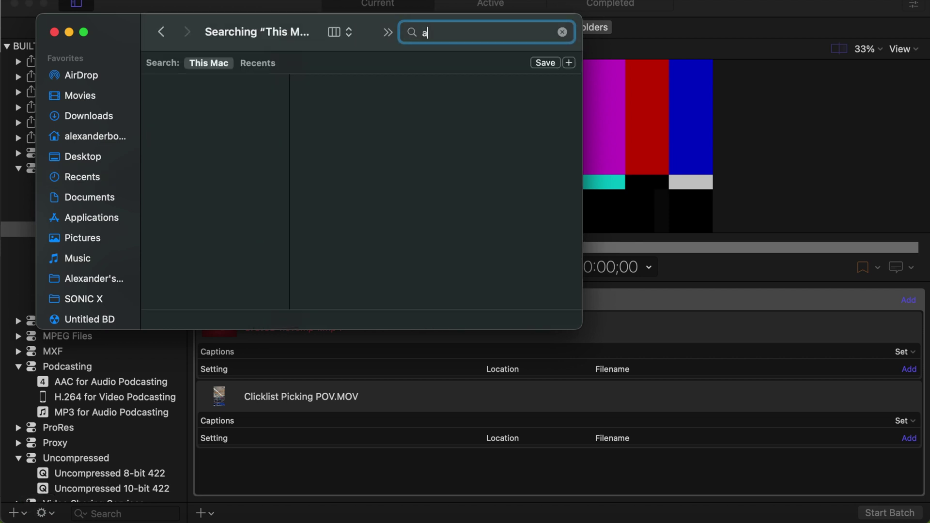
pyautogui.write('pple los')
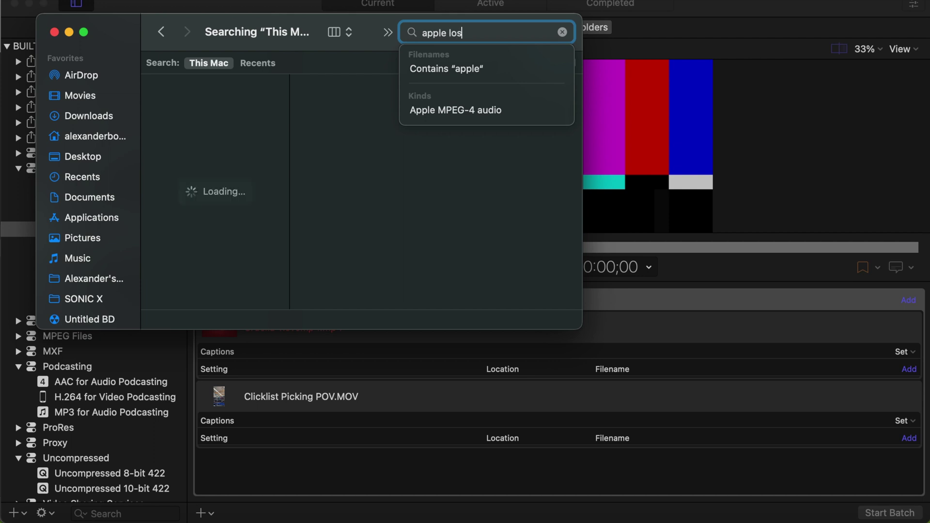
pyautogui.write('sless')
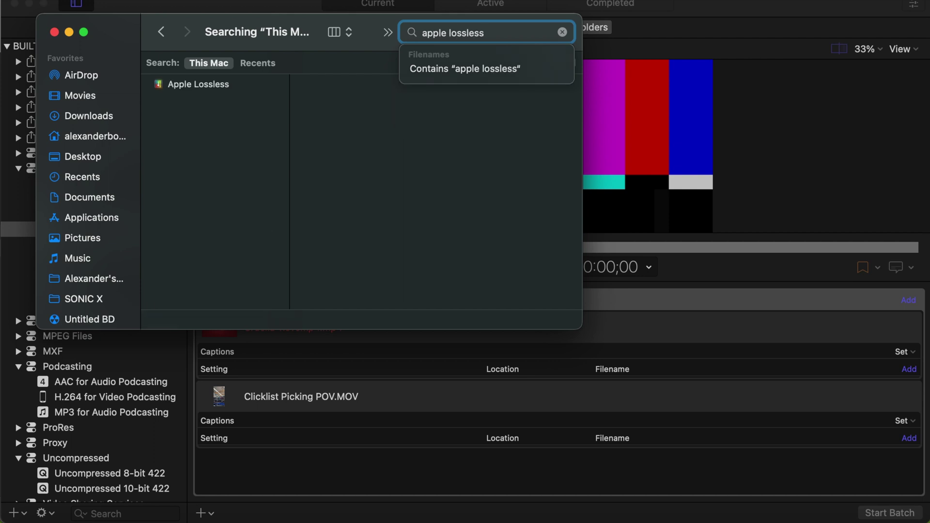
pyautogui.click(259, 90)
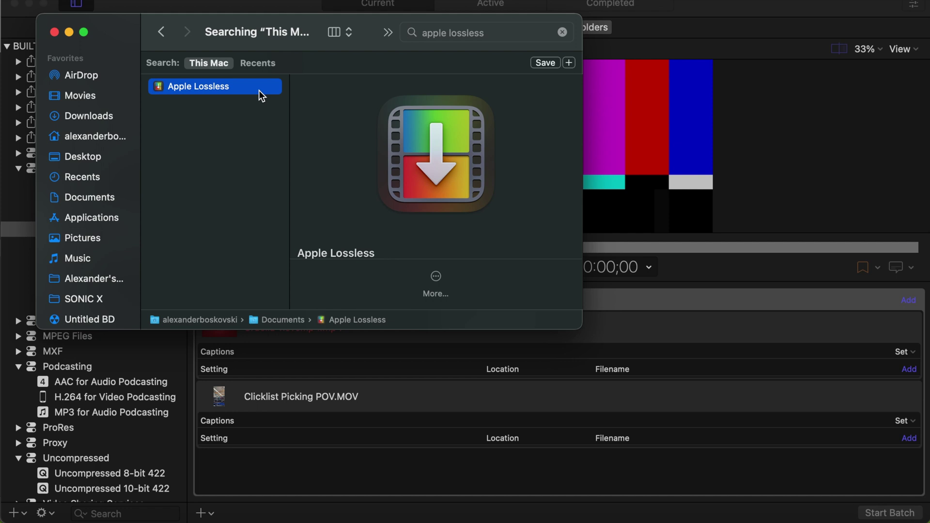
pyautogui.click(258, 106)
pyautogui.click(248, 87)
pyautogui.press('super+Tab')
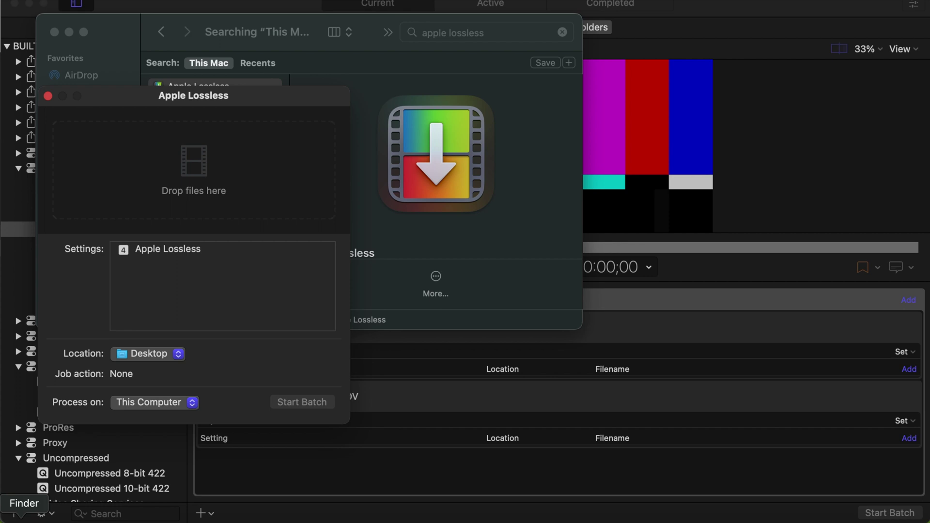
# - Search Finder again for 'save your tears' and select Save Your Tears 2022 Cover.wav
pyautogui.click(20, 517)
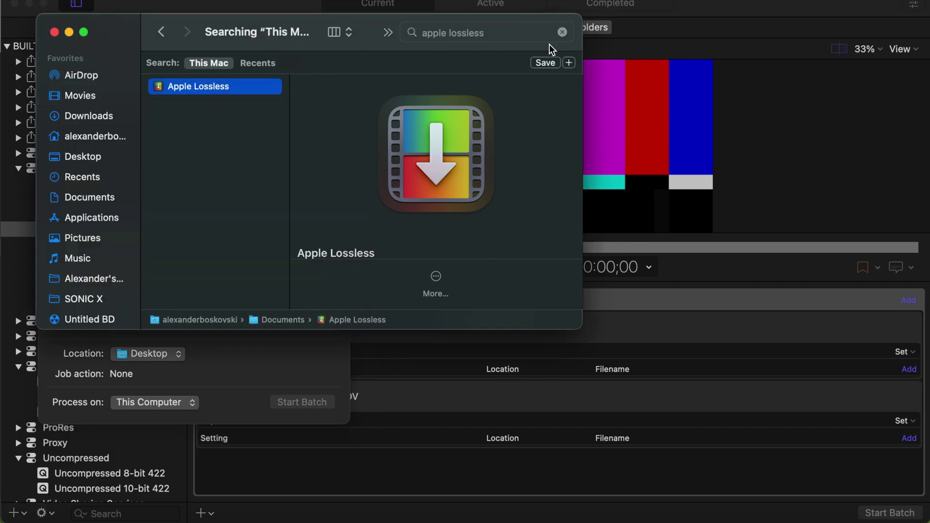
pyautogui.click(562, 32)
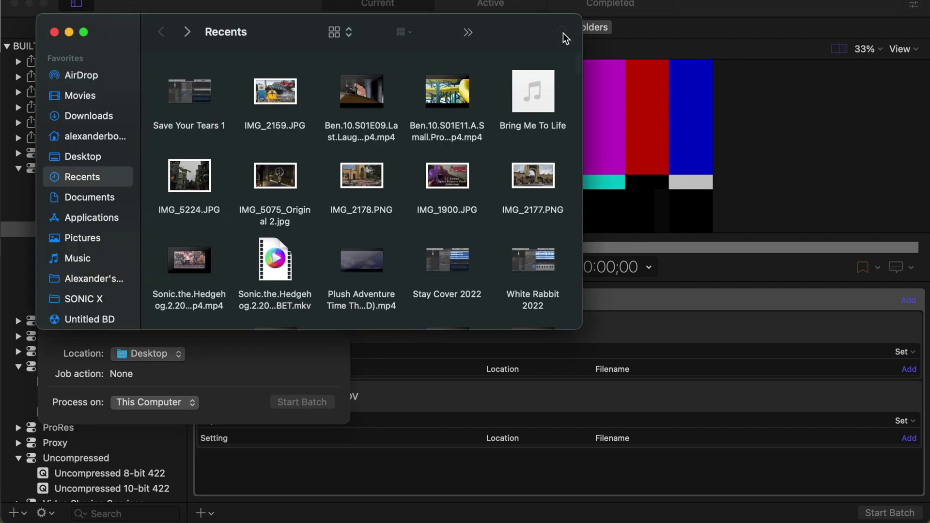
pyautogui.click(561, 32)
pyautogui.write('save ')
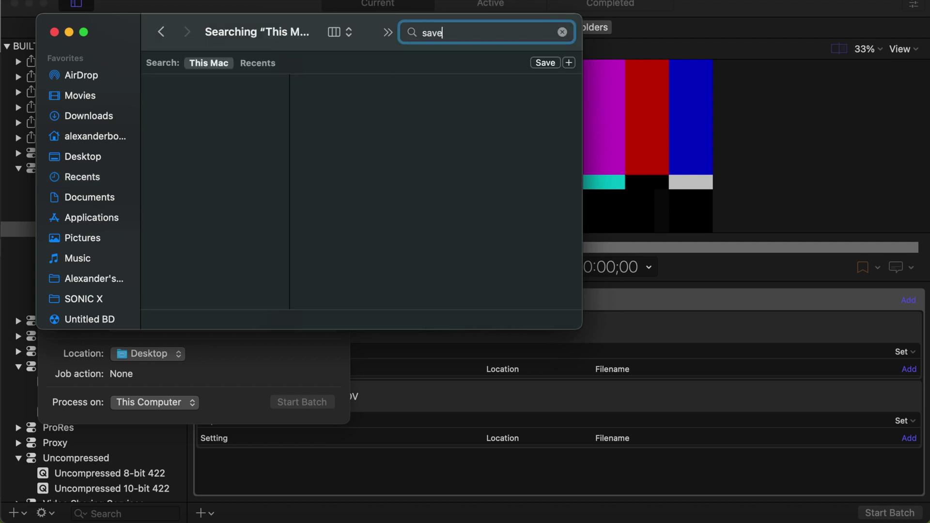
pyautogui.write('your te')
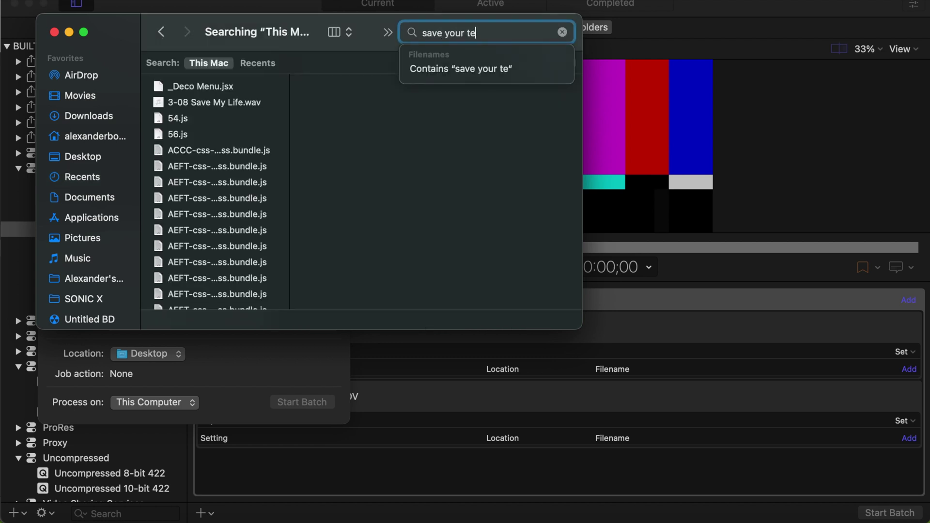
pyautogui.write('ars')
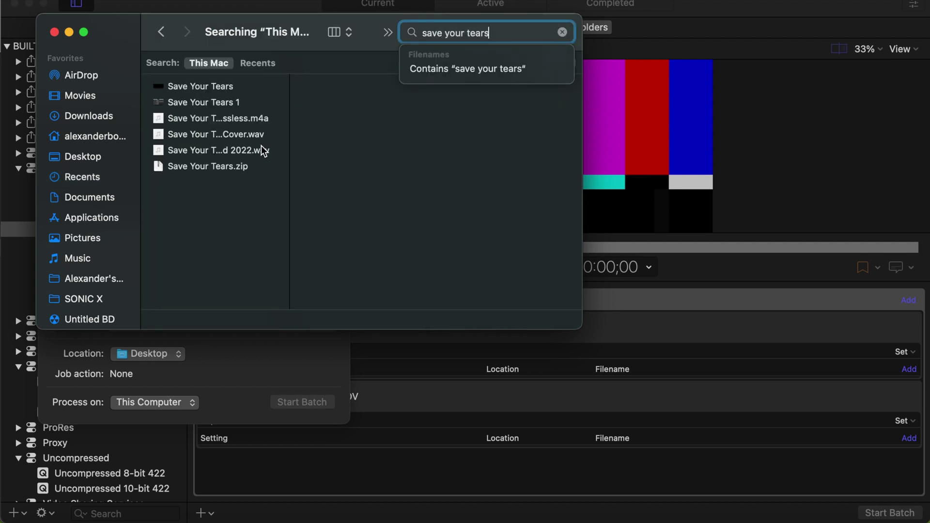
pyautogui.click(252, 138)
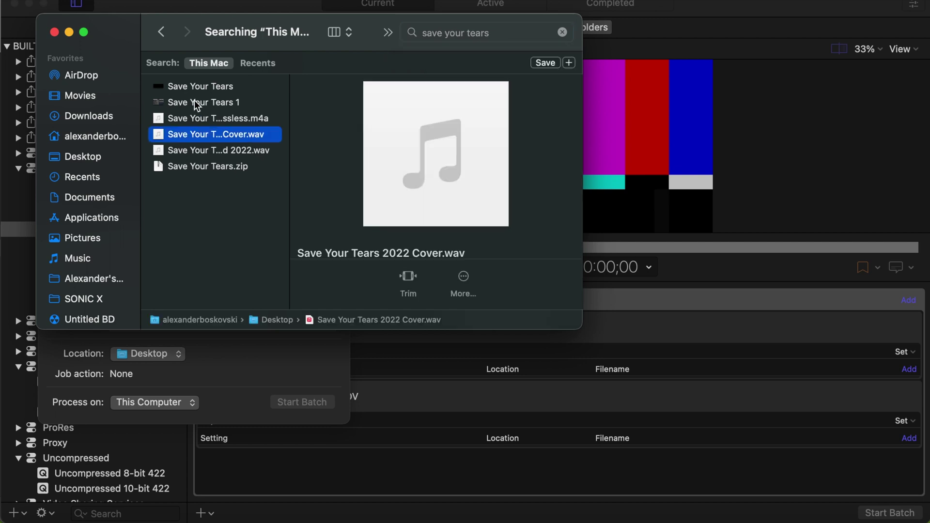
pyautogui.press('Escape')
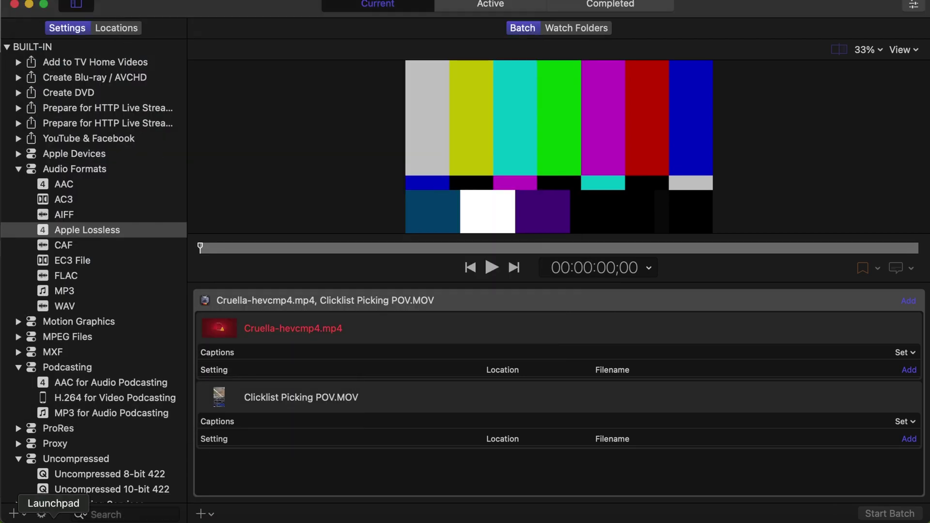
# - Open the Apple Lossless droplet and drag Save Your Tears 2022 Cover.wav into it
pyautogui.click(22, 517)
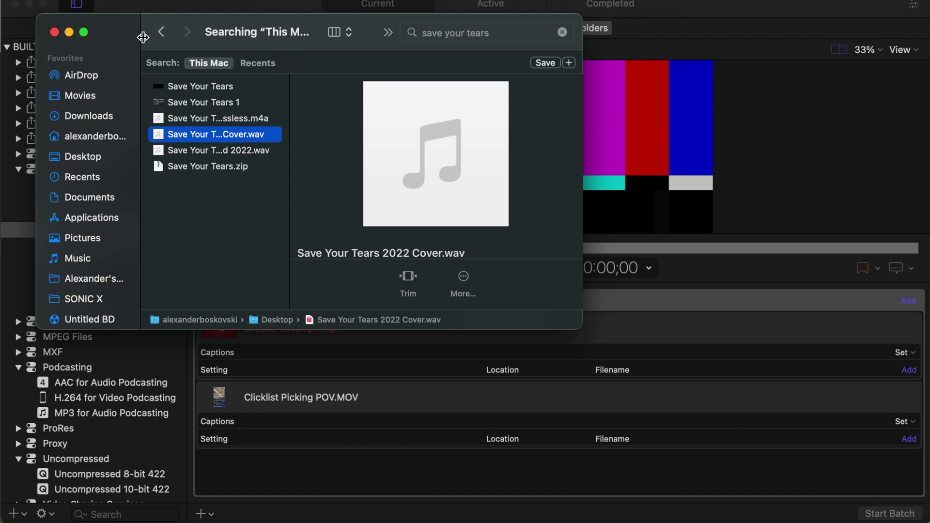
pyautogui.moveTo(141, 35)
pyautogui.mouseDown()
pyautogui.moveTo(214, 30)
pyautogui.moveTo(130, 25)
pyautogui.mouseUp()
pyautogui.moveTo(218, 29); pyautogui.dragTo(571, 38)
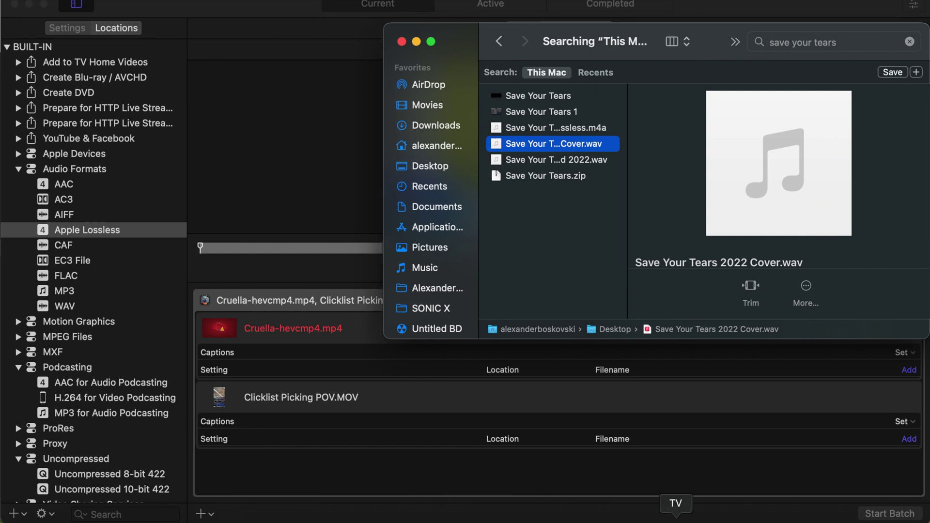
pyautogui.click(779, 506)
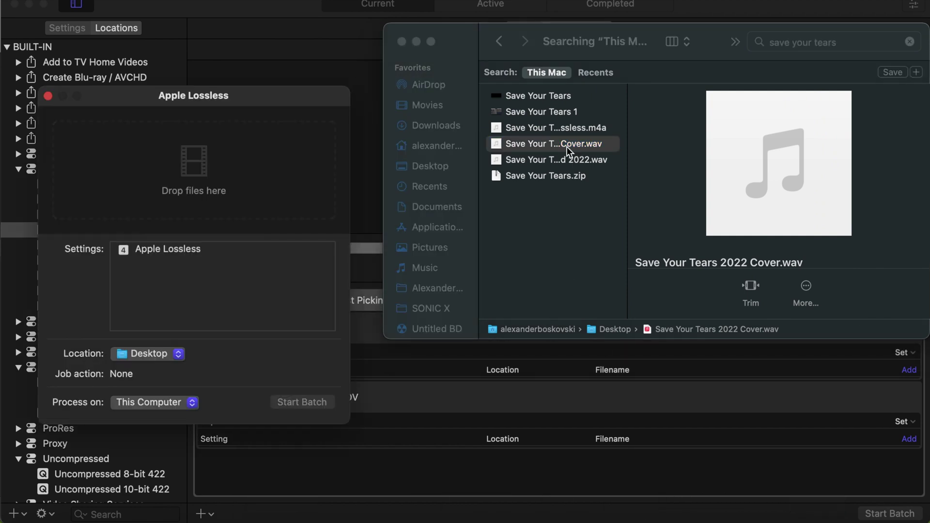
pyautogui.moveTo(567, 146); pyautogui.dragTo(246, 175)
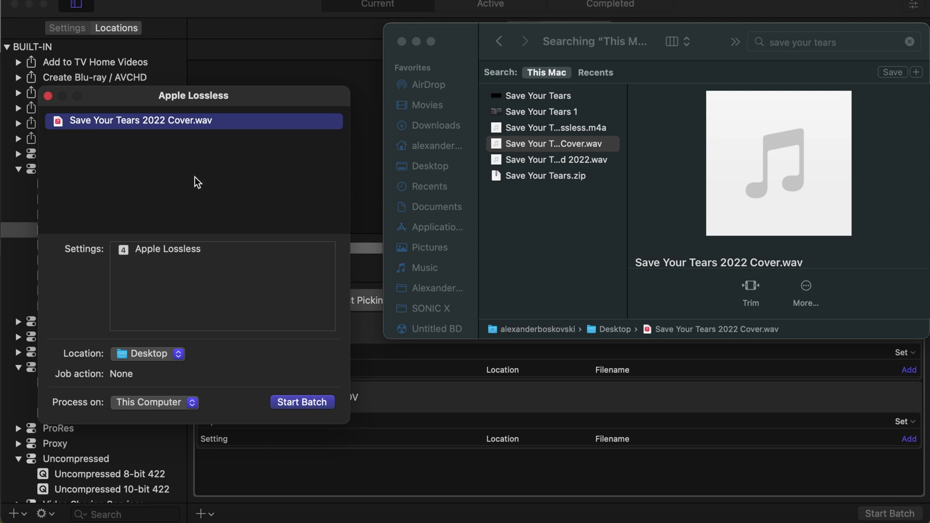
# - Keep Desktop as output, start the batch, and approve overwriting the existing .m4a
pyautogui.click(170, 350)
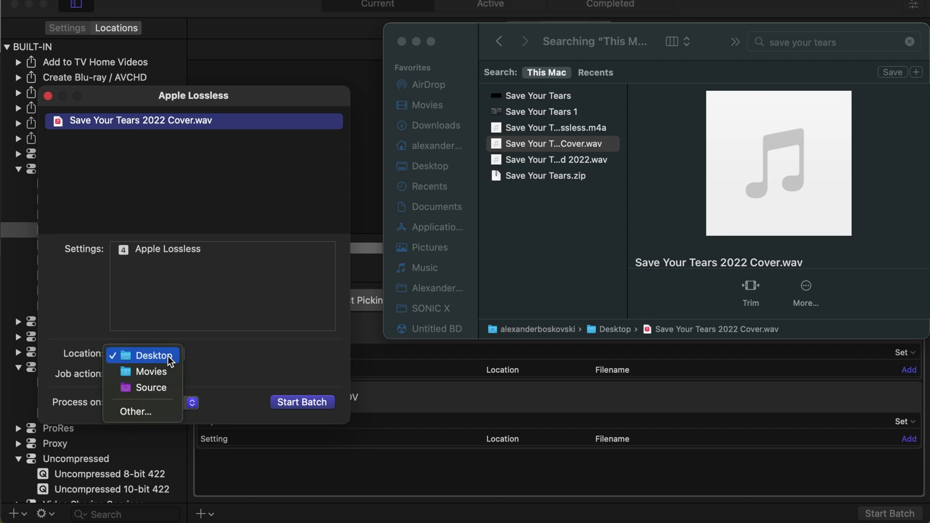
pyautogui.click(173, 359)
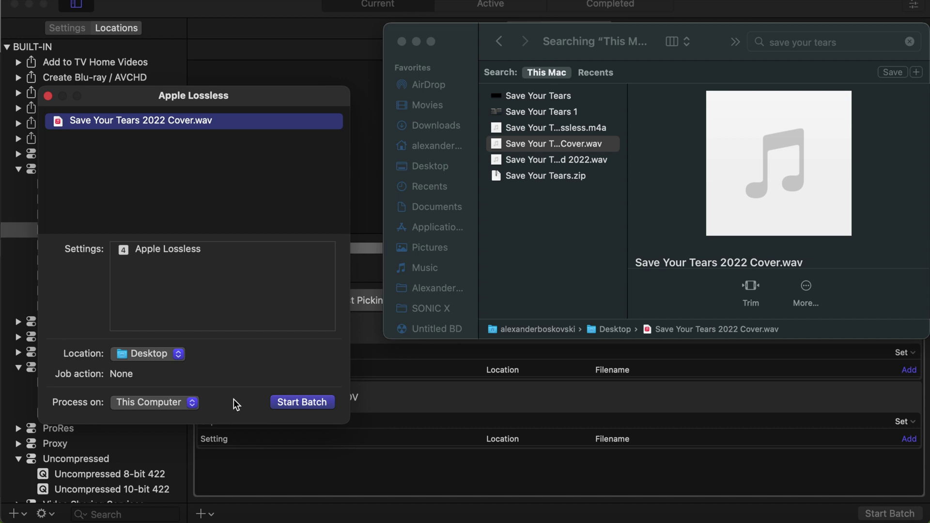
pyautogui.click(287, 403)
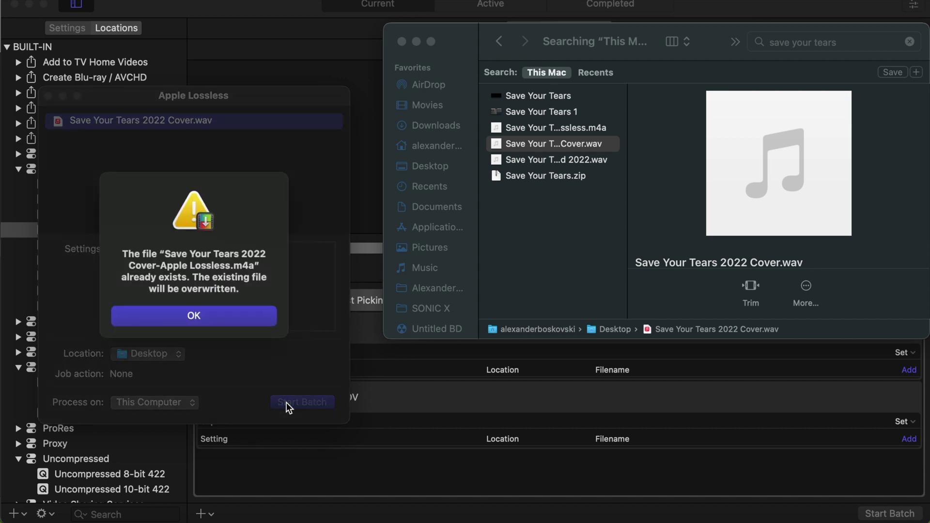
pyautogui.click(257, 315)
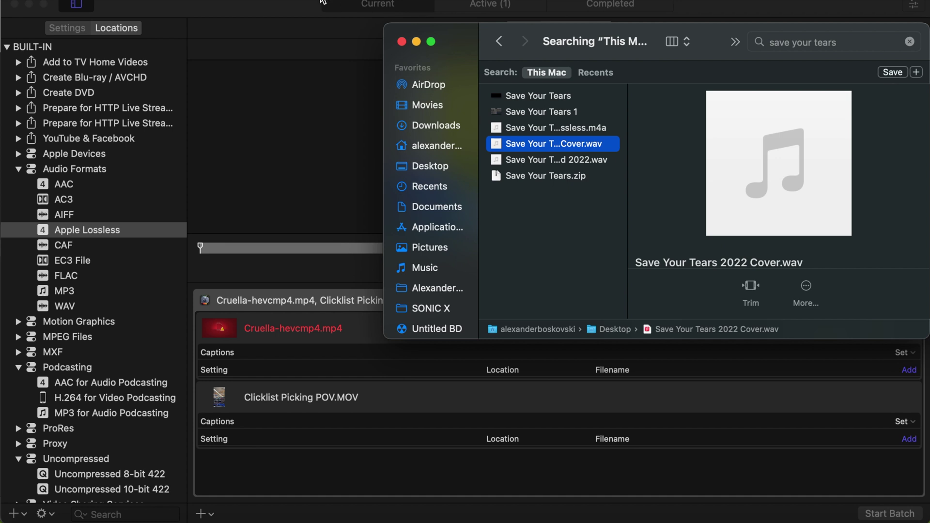
pyautogui.click(289, 3)
# - View Compressor's active jobs, then return to the 'save your tears' Finder results
pyautogui.click(515, 6)
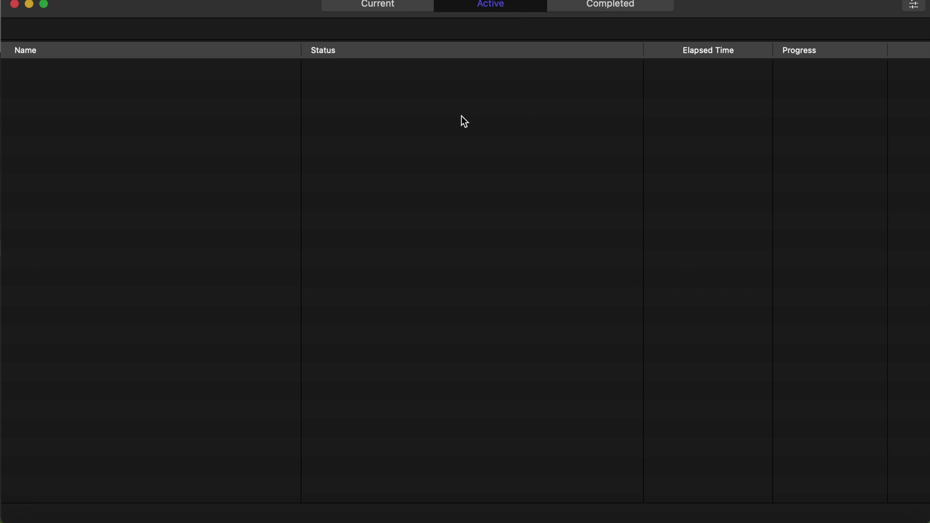
pyautogui.click(24, 519)
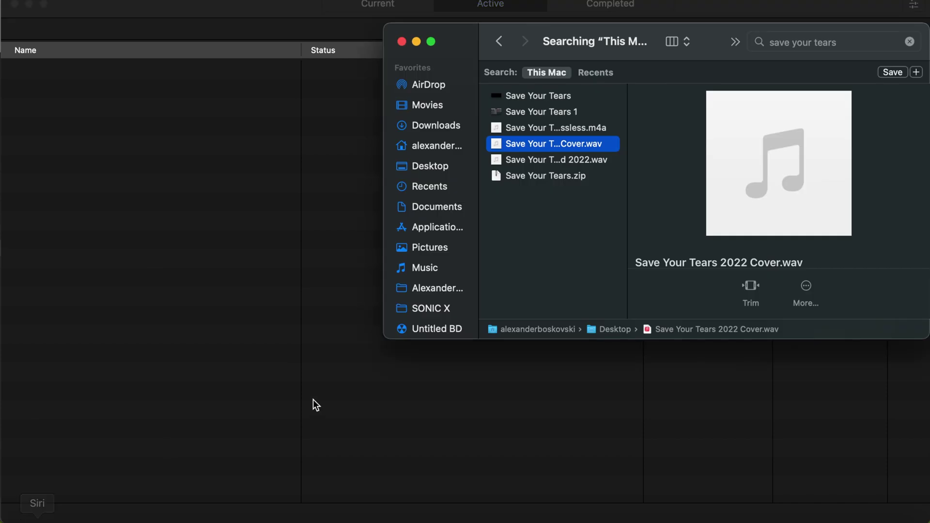
# - Review the other Save Your Tears search results: both WAV files, the .zip and Save Your Tears 1
pyautogui.click(556, 160)
pyautogui.scroll(-5, 670, 179)
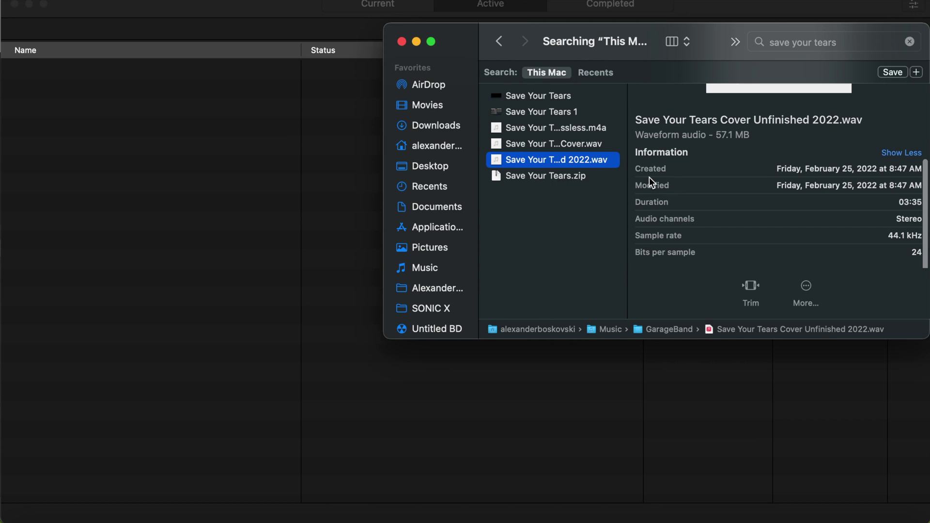
pyautogui.click(587, 144)
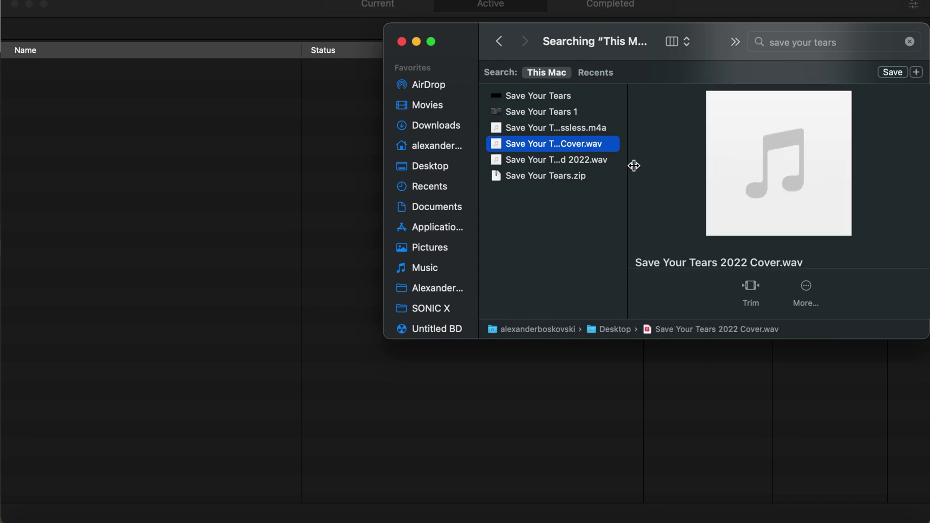
pyautogui.scroll(-5, 679, 196)
pyautogui.click(586, 175)
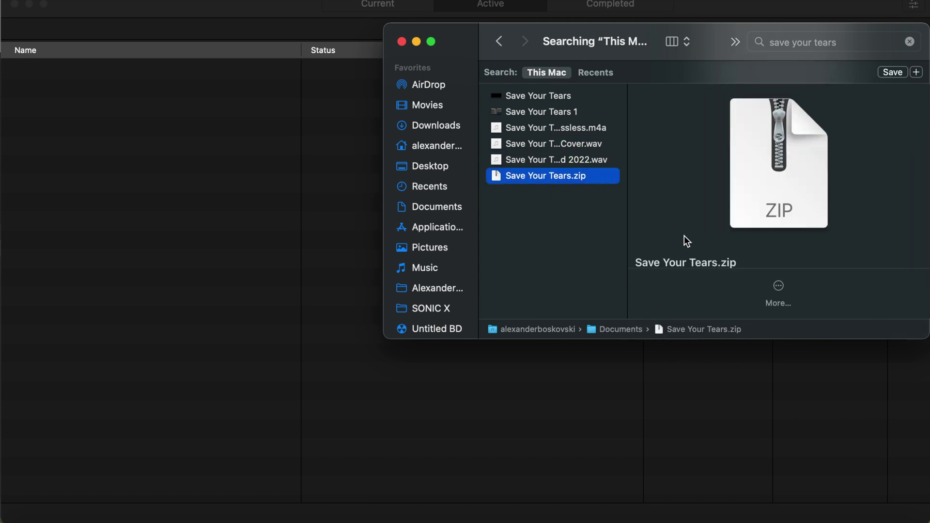
pyautogui.scroll(-5, 684, 236)
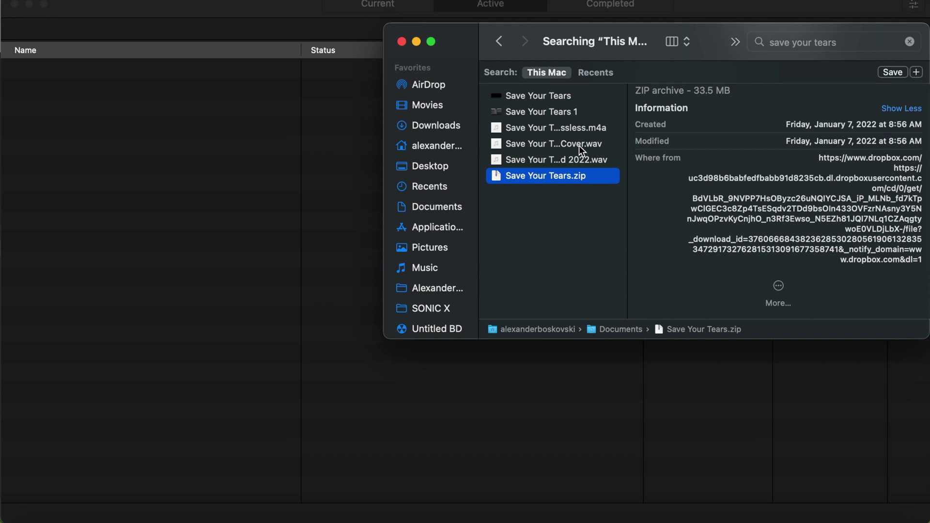
pyautogui.click(568, 117)
# - Check the Apple Lossless .m4a details (41.8 MB, 03:35, stereo, 44.1 kHz) in the search results
pyautogui.click(568, 129)
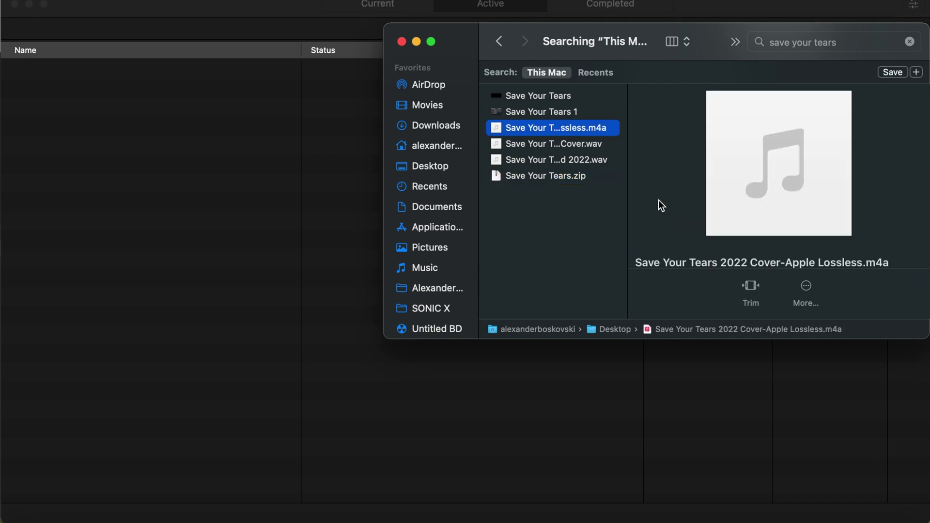
pyautogui.scroll(-5, 658, 199)
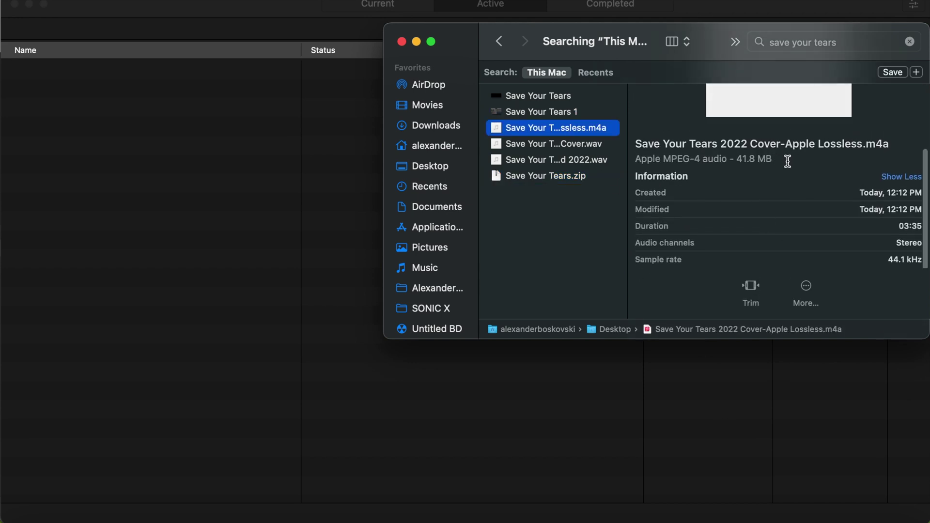
pyautogui.click(860, 41)
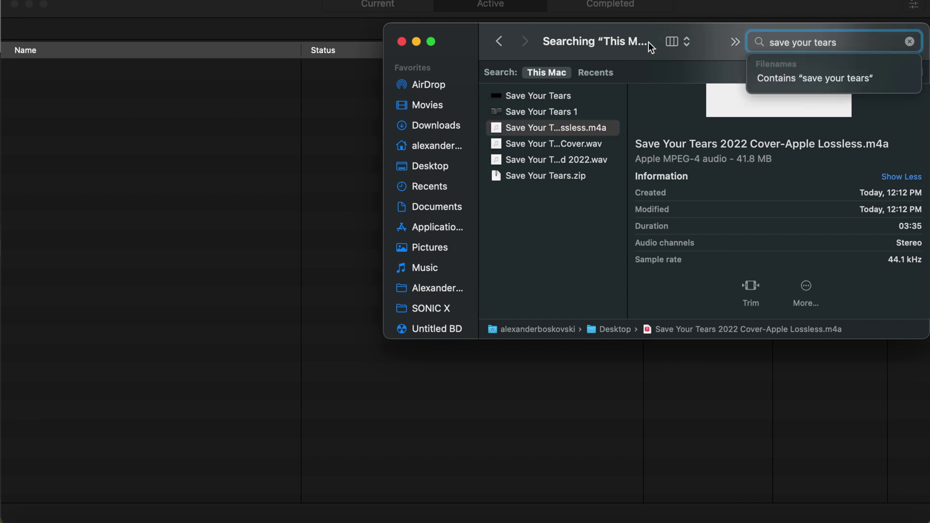
pyautogui.click(637, 159)
pyautogui.moveTo(637, 159); pyautogui.dragTo(728, 159)
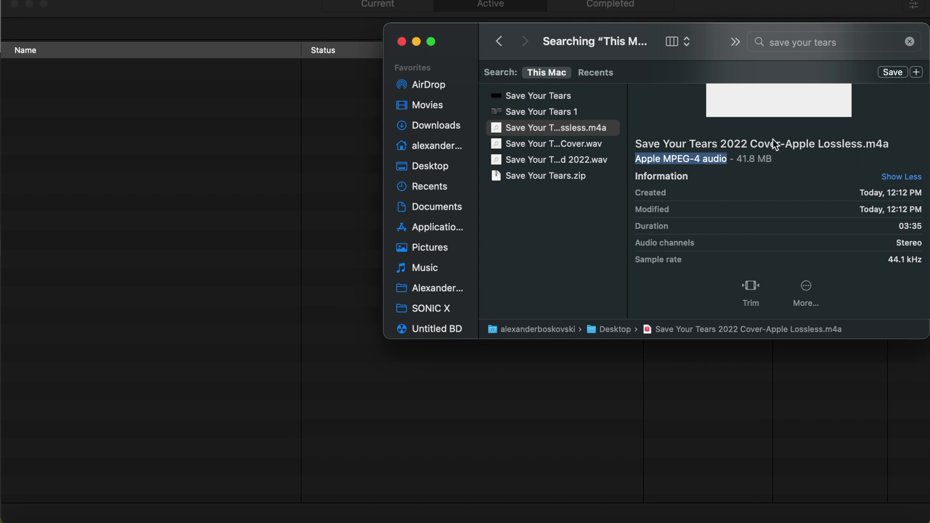